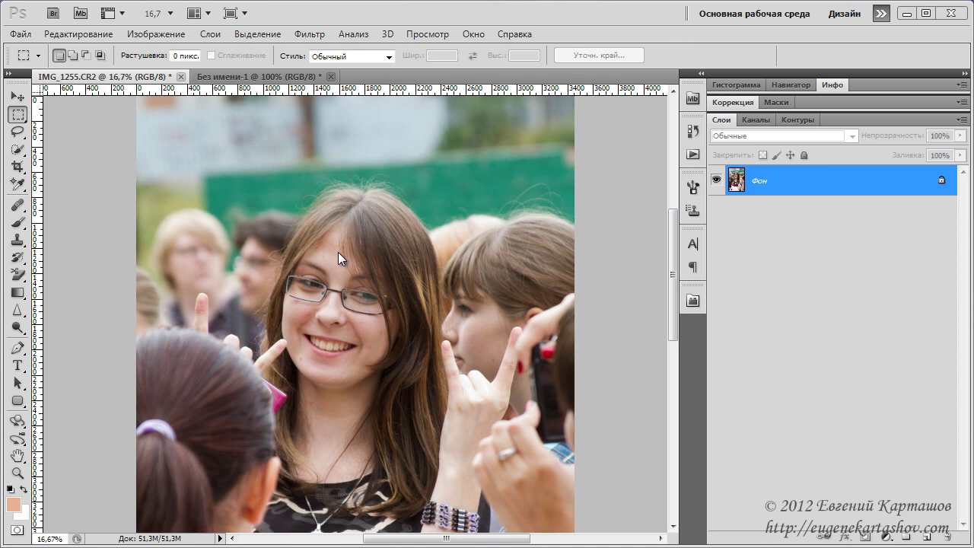
- Bring the peach Без имени-1 document forward and expand the Info panel to read its colours
left_click(257, 77)
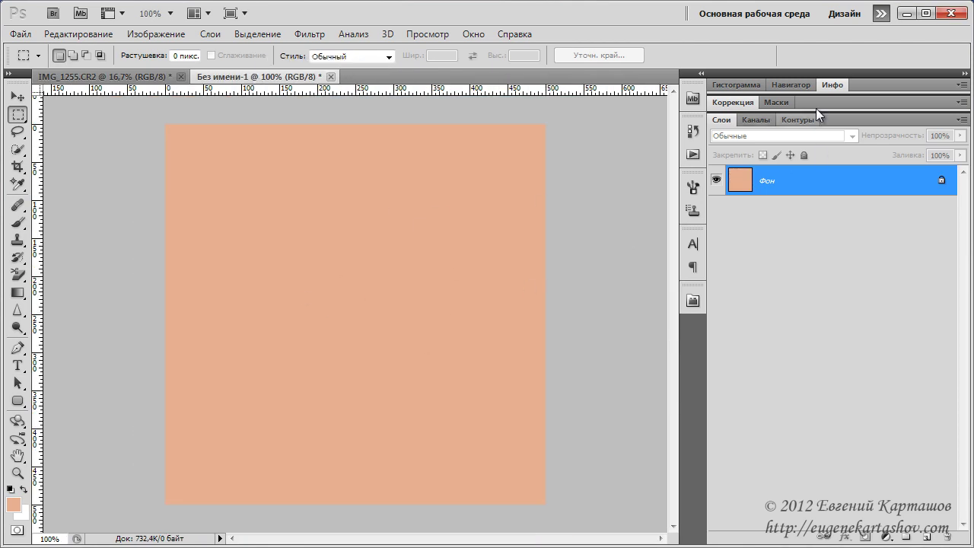
left_click(827, 84)
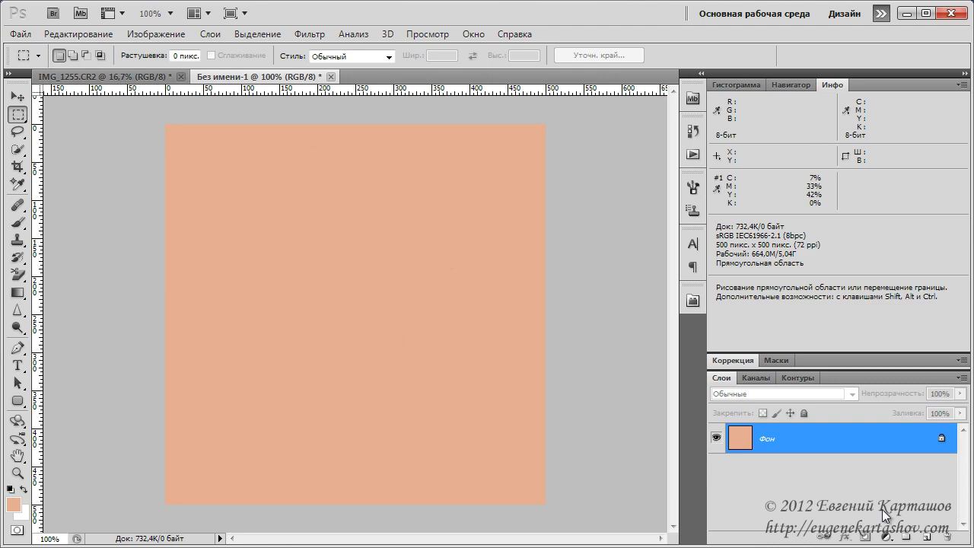
- Add a Выборочная коррекция цвета 1 layer, dismiss the space warning, and expand its settings
left_click(886, 537)
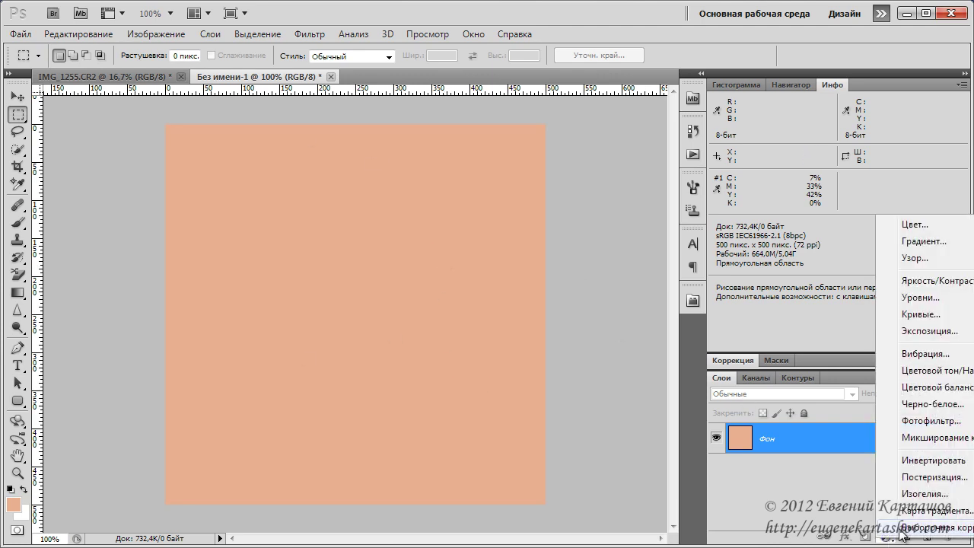
left_click(902, 528)
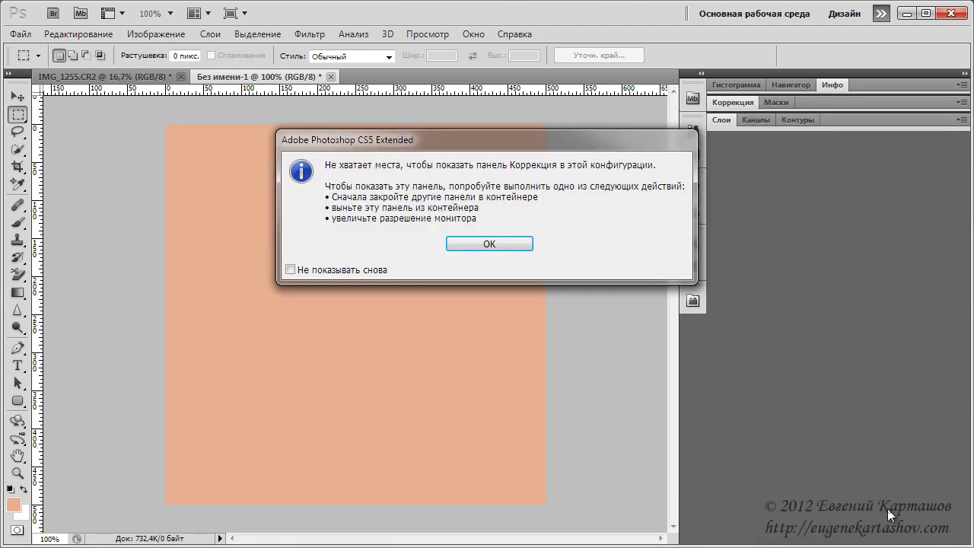
left_click(494, 241)
double_click(808, 104)
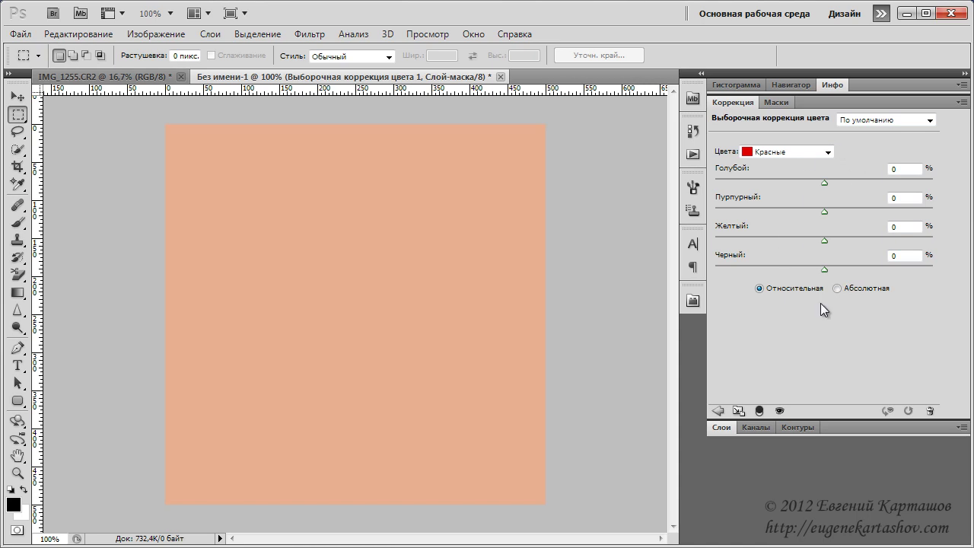
left_click(828, 152)
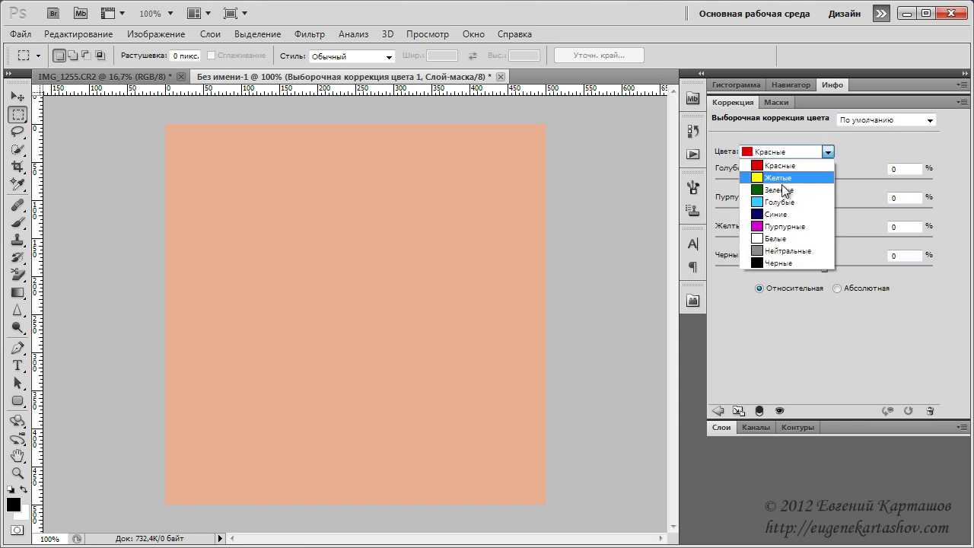
left_click(805, 341)
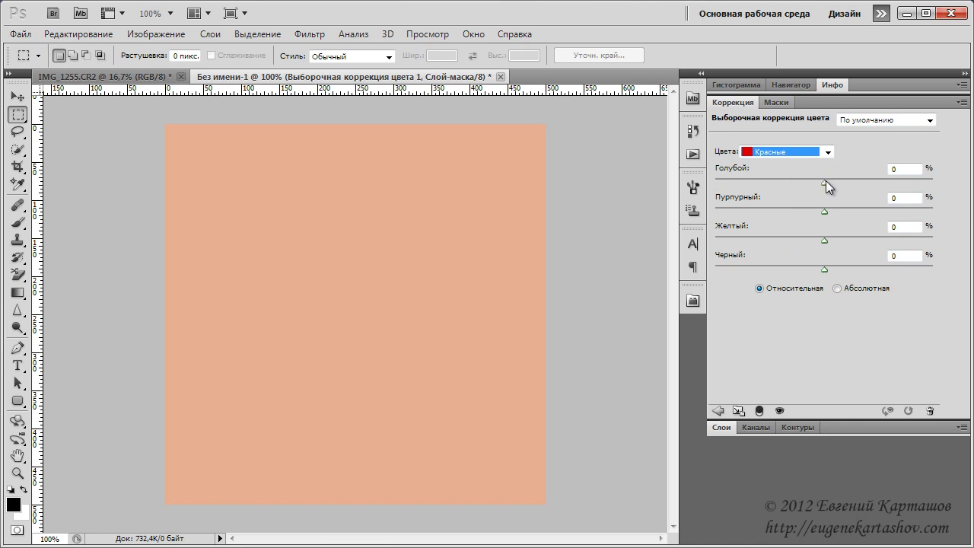
- Test the Reds cyan slider, switch to Absolute, and leave cyan at -100
left_click_drag(824, 181, 703, 179)
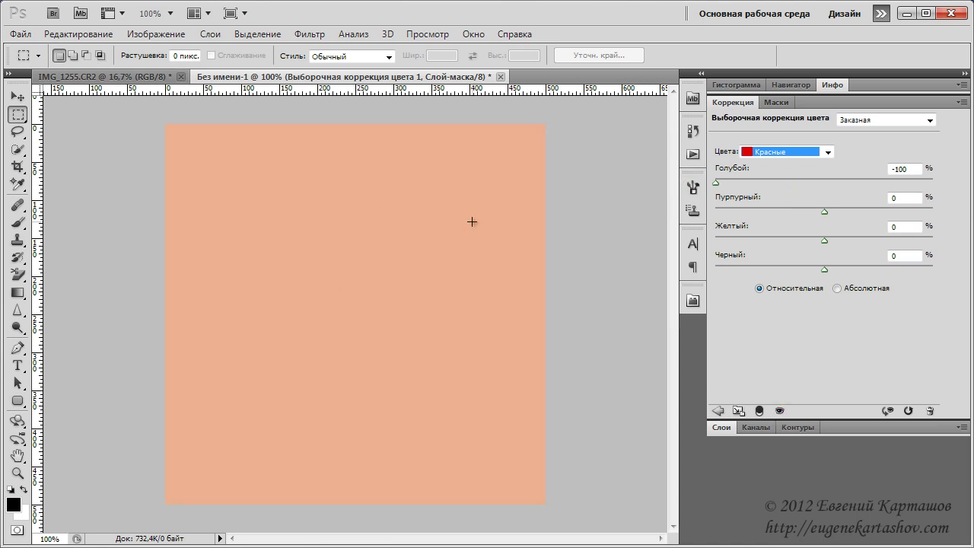
left_click_drag(716, 184, 849, 193)
left_click_drag(920, 188, 961, 192)
left_click(836, 289)
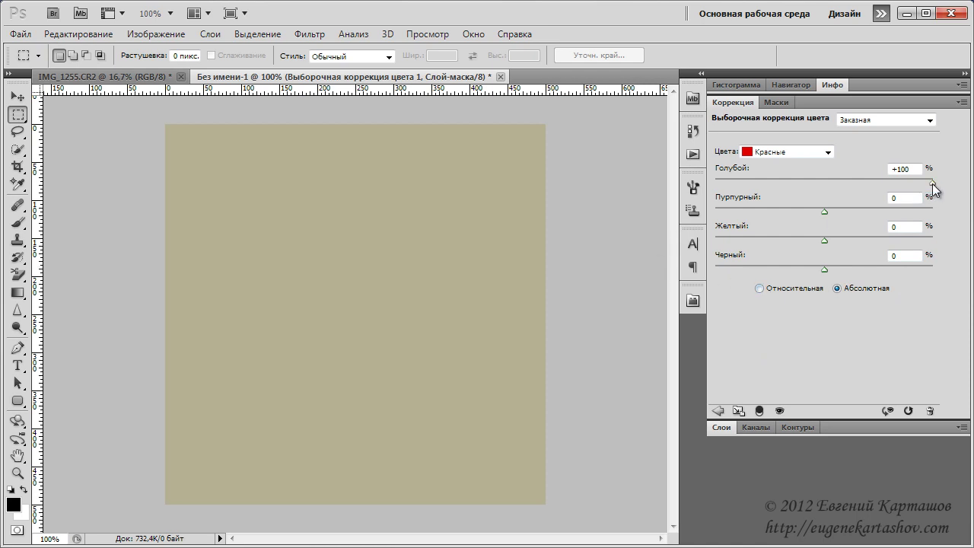
left_click_drag(933, 184, 694, 188)
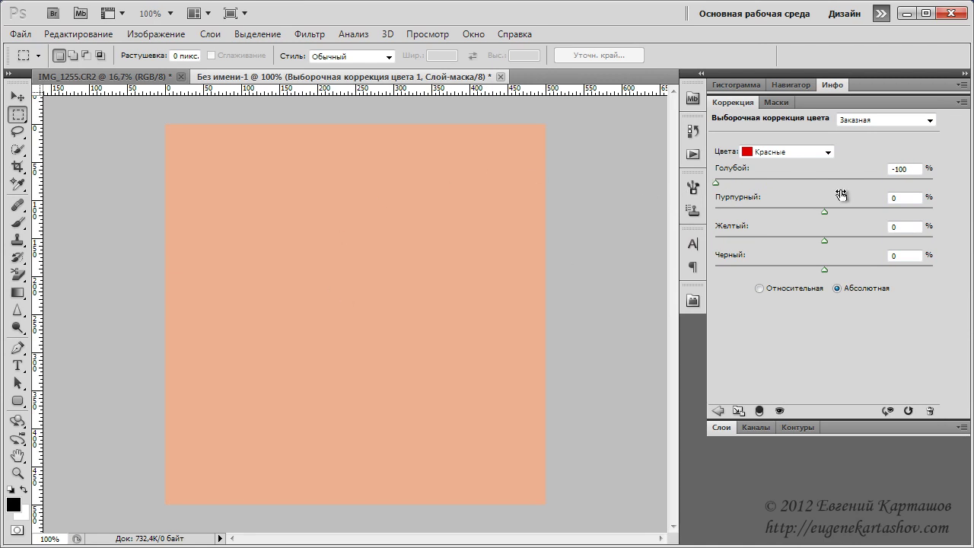
- Set Reds cyan to -71, yellow to +11 and black to -6 with the sliders
left_click_drag(716, 184, 857, 184)
left_click_drag(866, 183, 750, 182)
left_click_drag(825, 240, 834, 239)
left_click_drag(824, 268, 818, 268)
- Select Yellows and try its cyan (-78) and yellow sliders, leaving yellow at 0
left_click(828, 152)
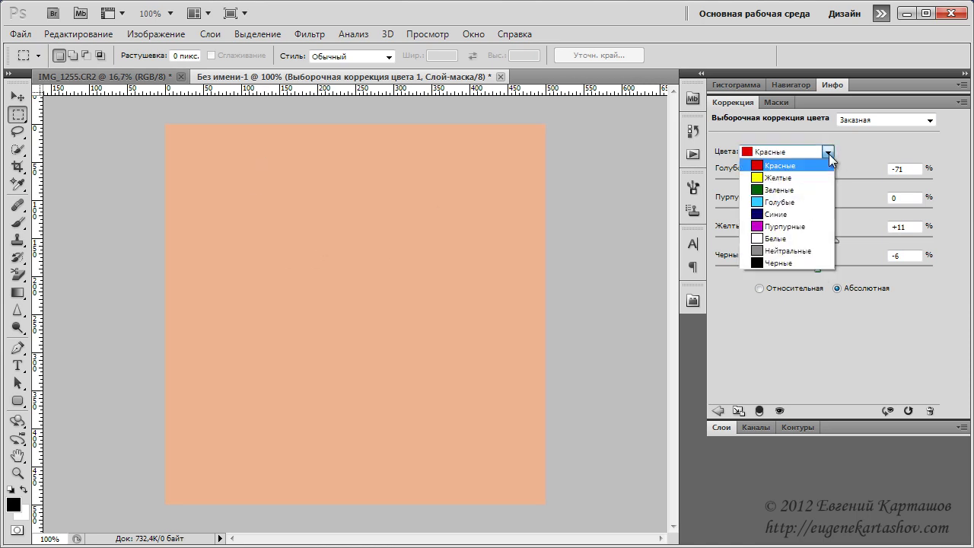
left_click(768, 180)
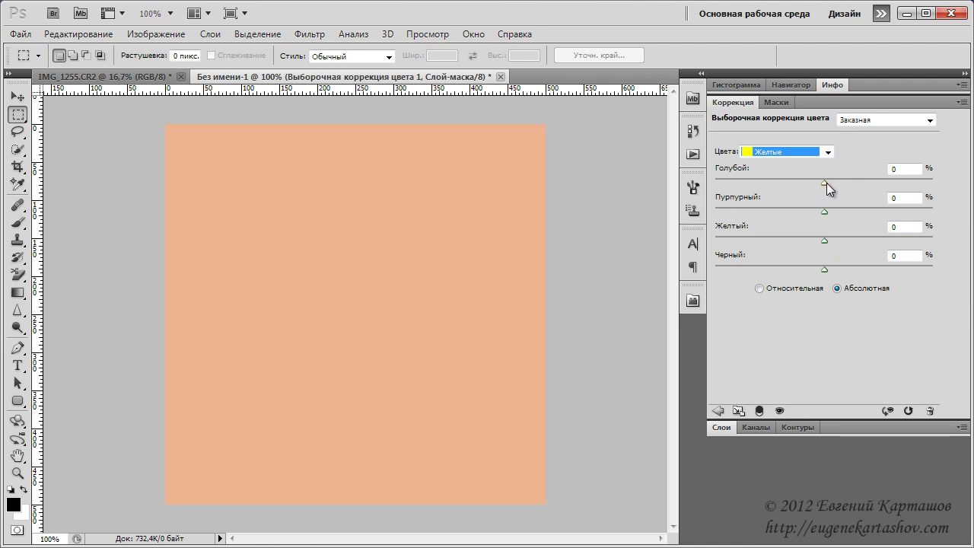
left_click_drag(826, 183, 776, 184)
left_click_drag(776, 184, 739, 183)
mouse_move(824, 238)
left_mouse_down()
mouse_move(845, 240)
mouse_move(777, 240)
left_mouse_up()
left_click_drag(781, 240, 824, 239)
- Set Yellows black to 0, reset Selective Color to defaults, and return to IMG_1255.CR2
left_click_drag(824, 268, 875, 268)
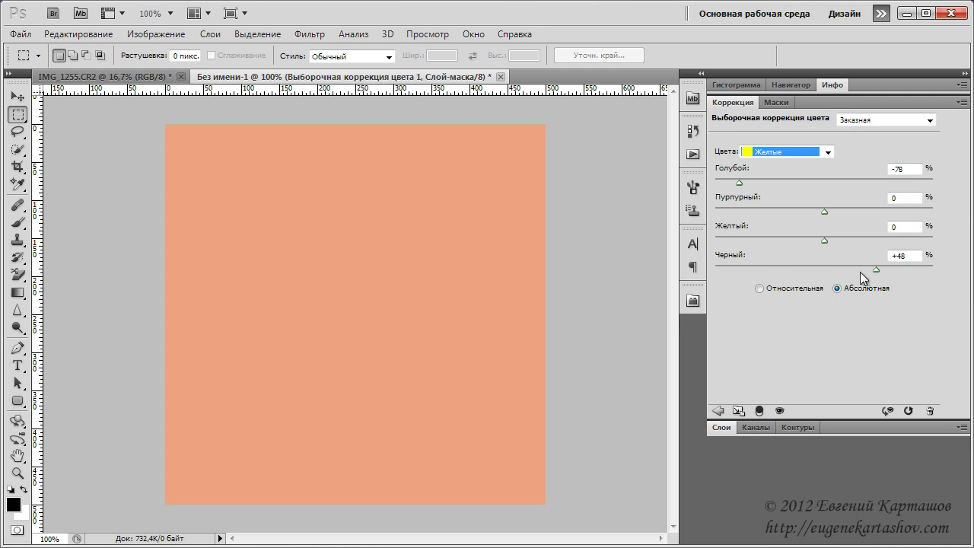
left_click_drag(859, 270, 670, 269)
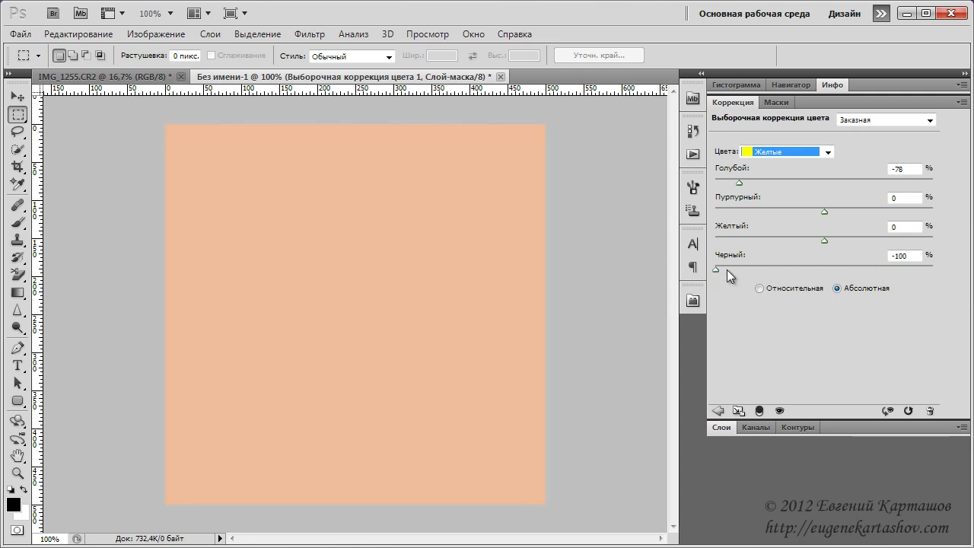
left_click(719, 269)
left_click(719, 258)
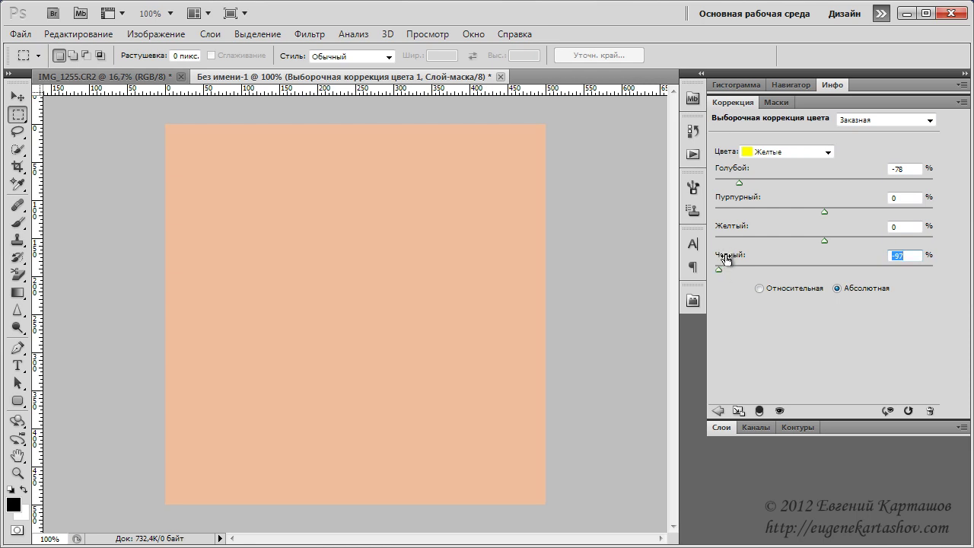
type("0")
key("Return")
left_click(907, 410)
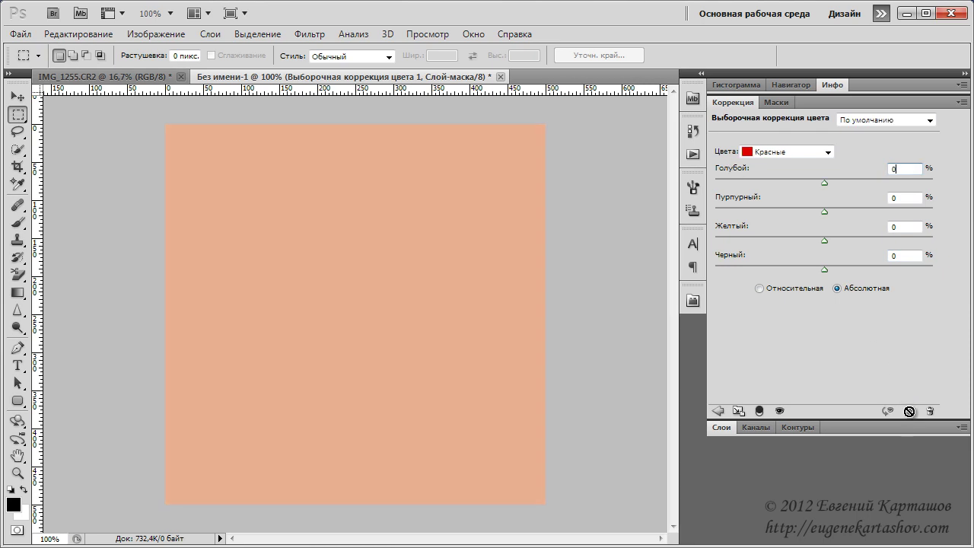
key("ctrl+Tab")
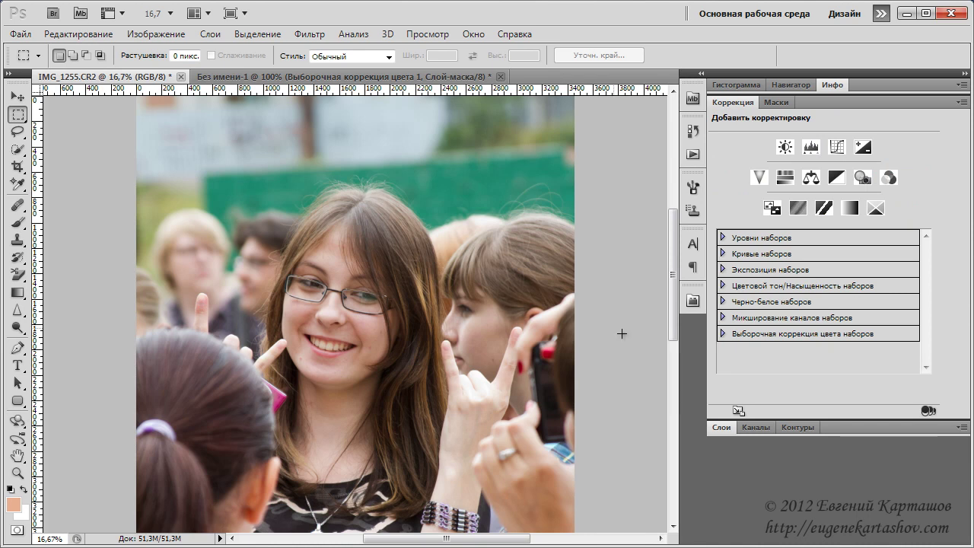
- Add a Selective Color layer to the portrait in Relative mode with Reds cyan -83
left_click(875, 216)
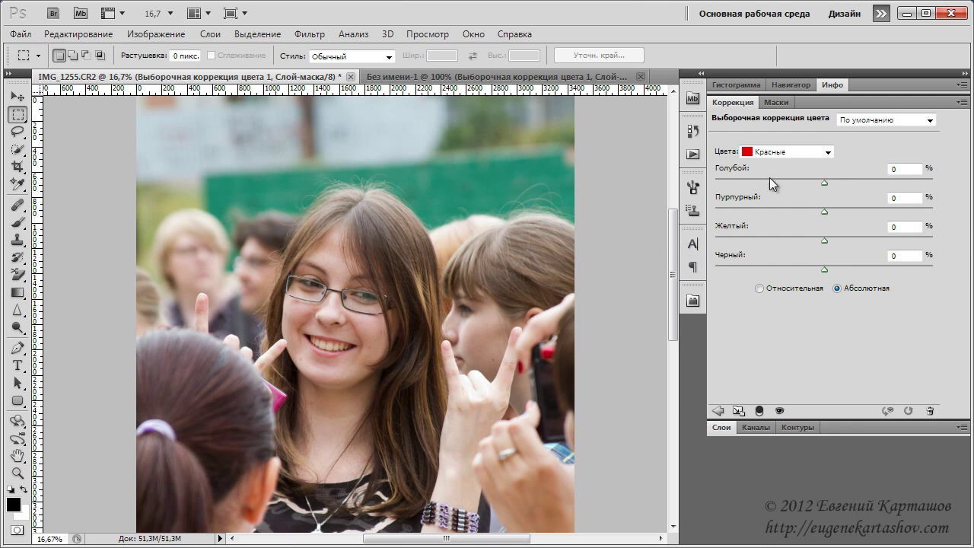
left_click_drag(825, 181, 757, 186)
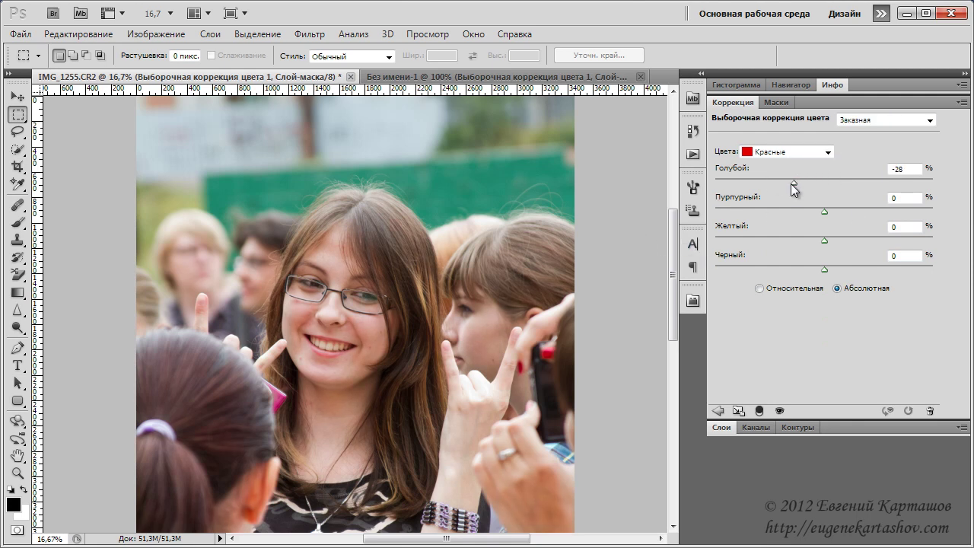
left_click(760, 287)
left_click_drag(758, 185, 732, 185)
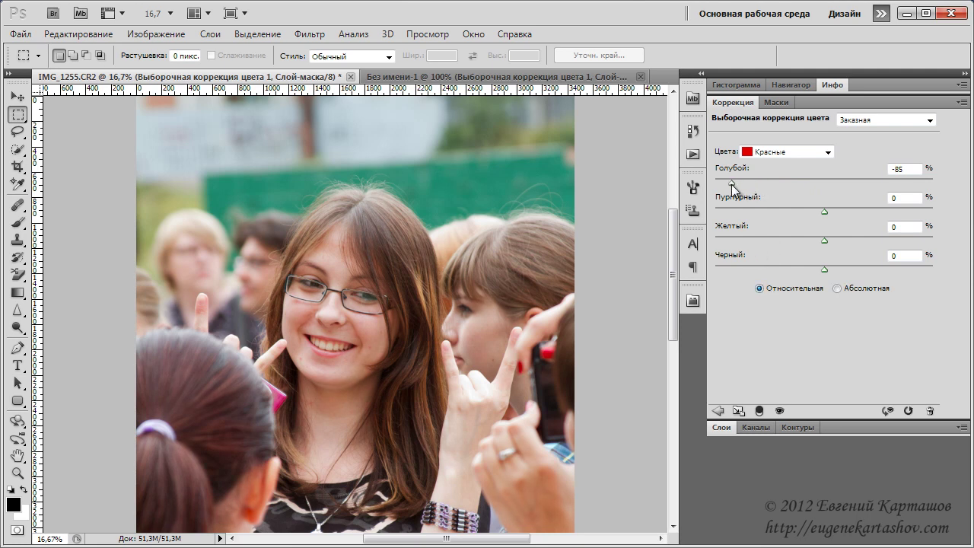
mouse_move(732, 186)
left_mouse_down()
mouse_move(744, 183)
mouse_move(734, 188)
left_mouse_up()
- Set Reds yellow to +32, magenta to +8 and black to +9
left_click_drag(824, 242, 860, 244)
left_click(822, 212)
left_click_drag(822, 212, 832, 213)
mouse_move(824, 272)
left_mouse_down()
mouse_move(807, 279)
mouse_move(834, 279)
left_mouse_up()
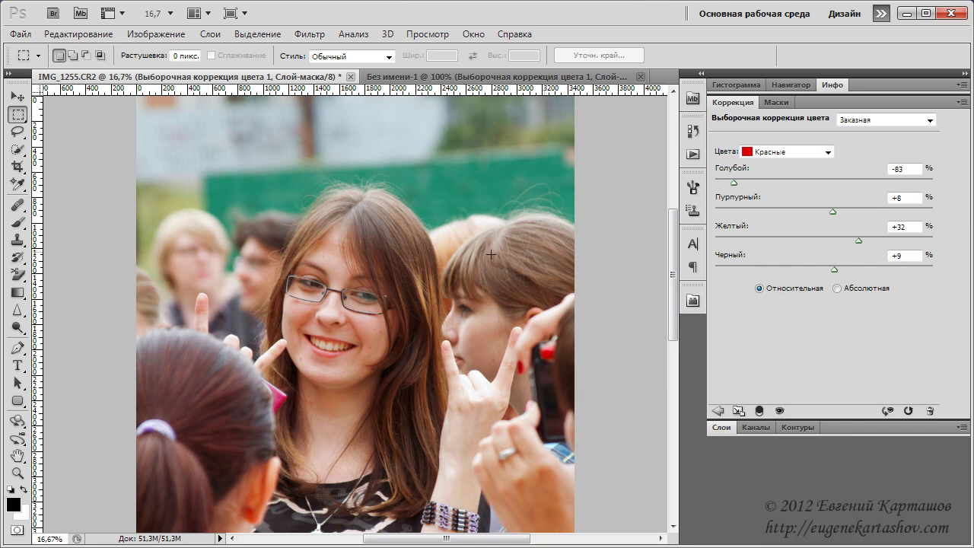
- Switch Colors to Yellows and drag cyan to -39, magenta +4, yellow +24, black +14
left_click(829, 153)
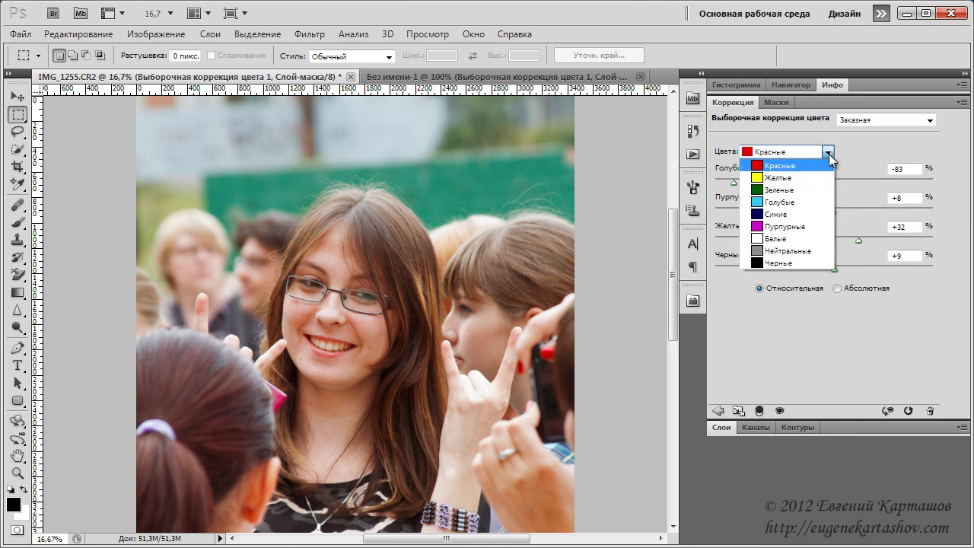
left_click(769, 175)
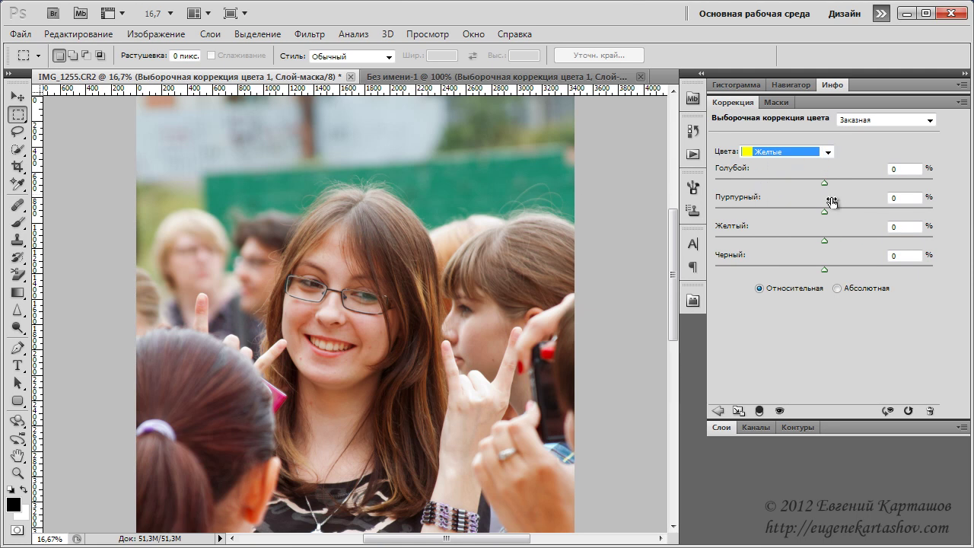
mouse_move(824, 184)
left_mouse_down()
mouse_move(735, 184)
mouse_move(782, 187)
left_mouse_up()
mouse_move(822, 212)
left_mouse_down()
mouse_move(838, 211)
mouse_move(823, 211)
left_mouse_up()
left_click_drag(823, 213, 830, 214)
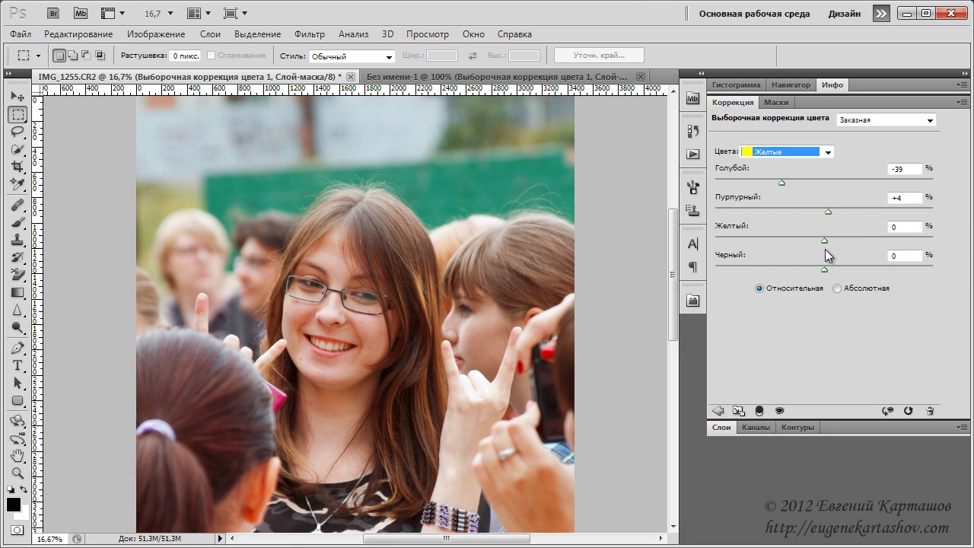
left_click_drag(825, 241, 845, 241)
left_click_drag(847, 242, 850, 242)
mouse_move(824, 269)
left_mouse_down()
mouse_move(809, 270)
mouse_move(839, 270)
left_mouse_up()
- Drop the Selective Color layer's opacity to 53% and toggle its visibility to compare
double_click(834, 430)
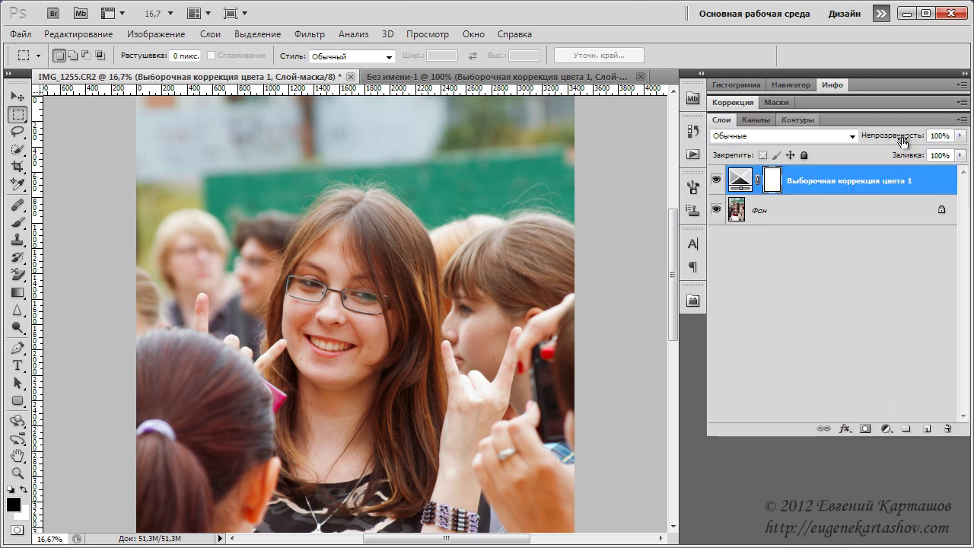
left_click_drag(901, 141, 868, 144)
left_click(715, 182)
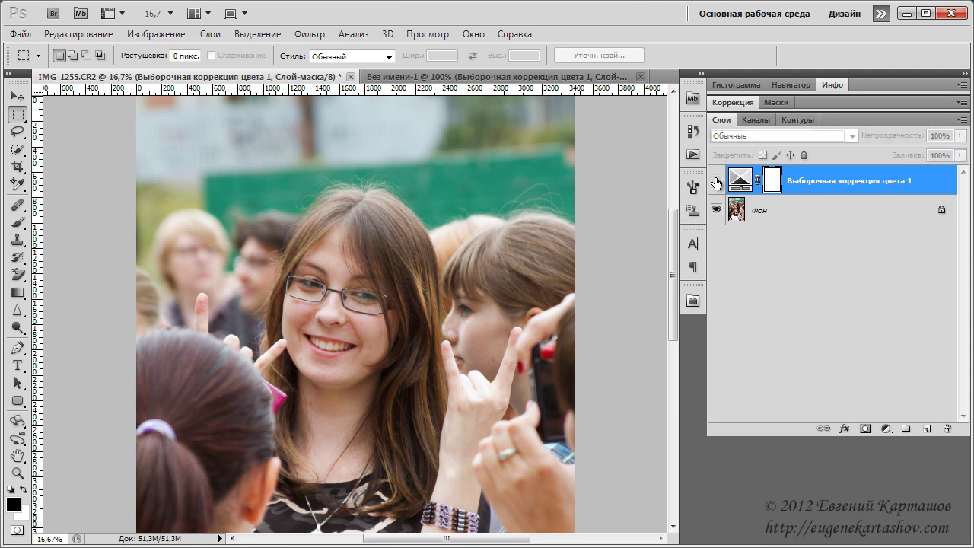
left_click(715, 183)
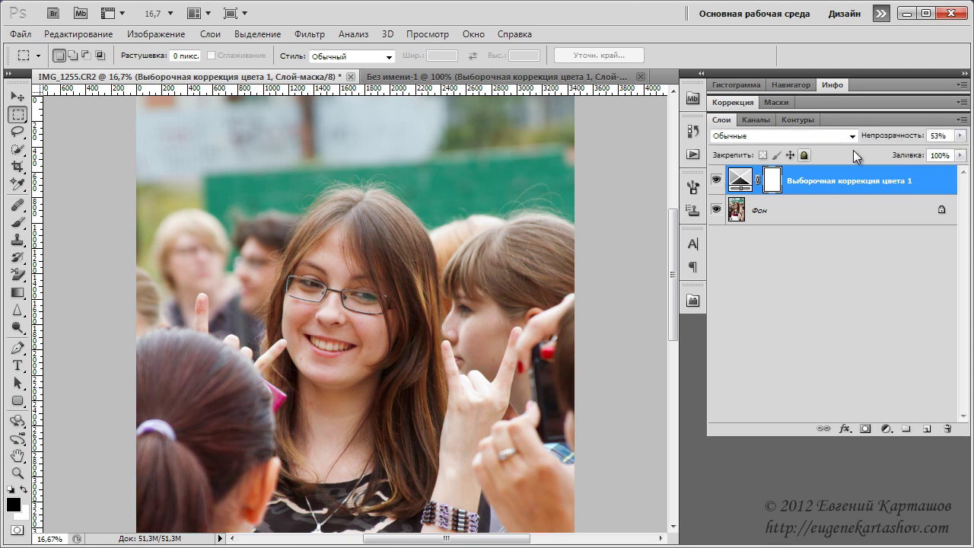
left_click(718, 183)
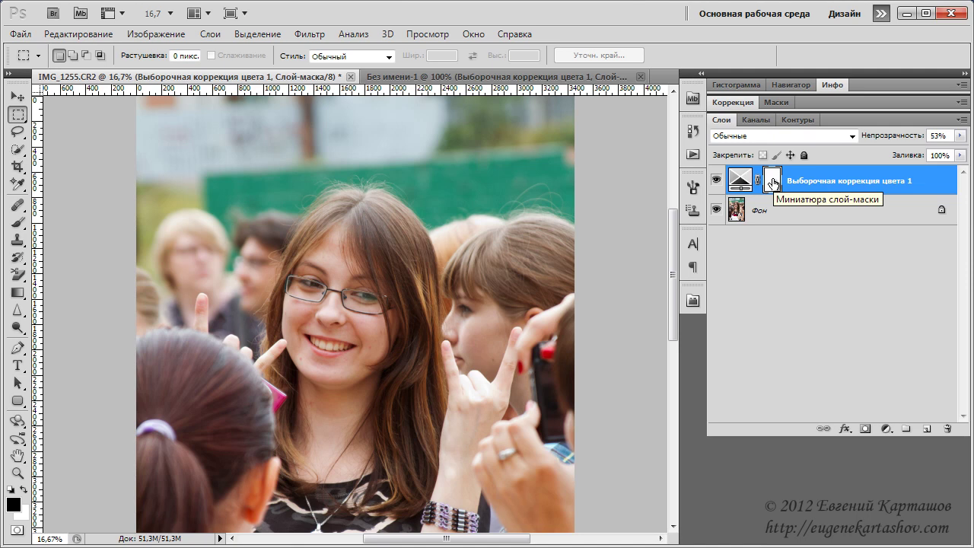
- Brush black into the mask around the central girl and lower-left hair, toggling the mask to compare
left_click(17, 226)
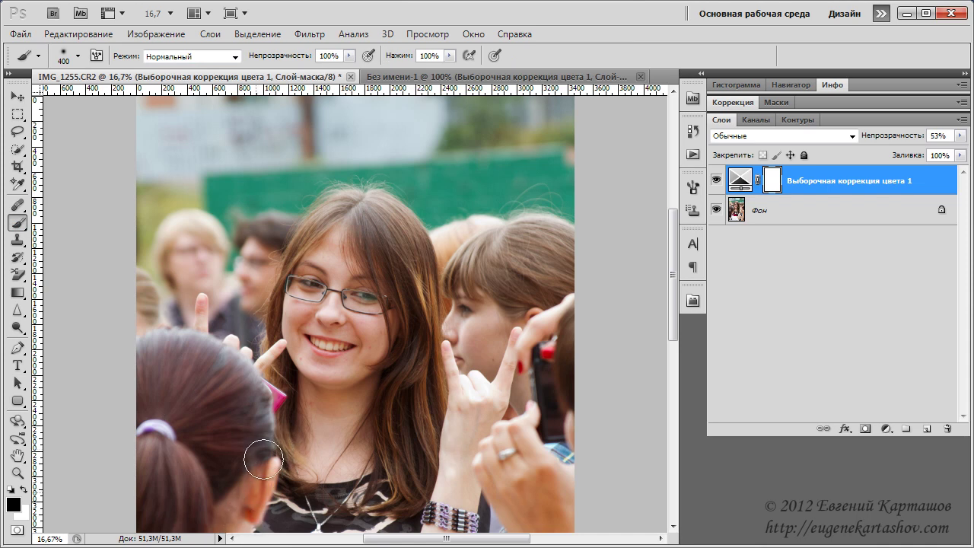
left_click(263, 411)
left_click(774, 179, "shift")
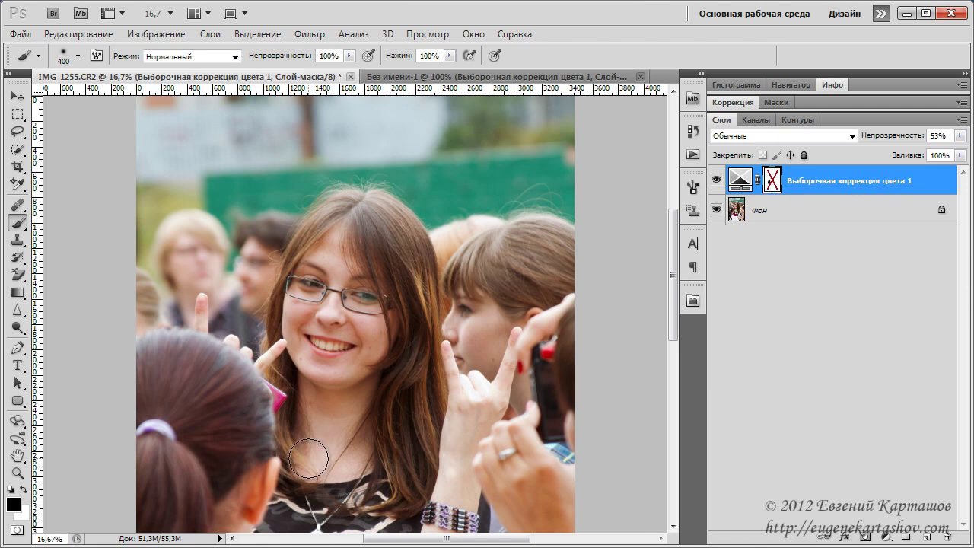
left_click(771, 186, "shift")
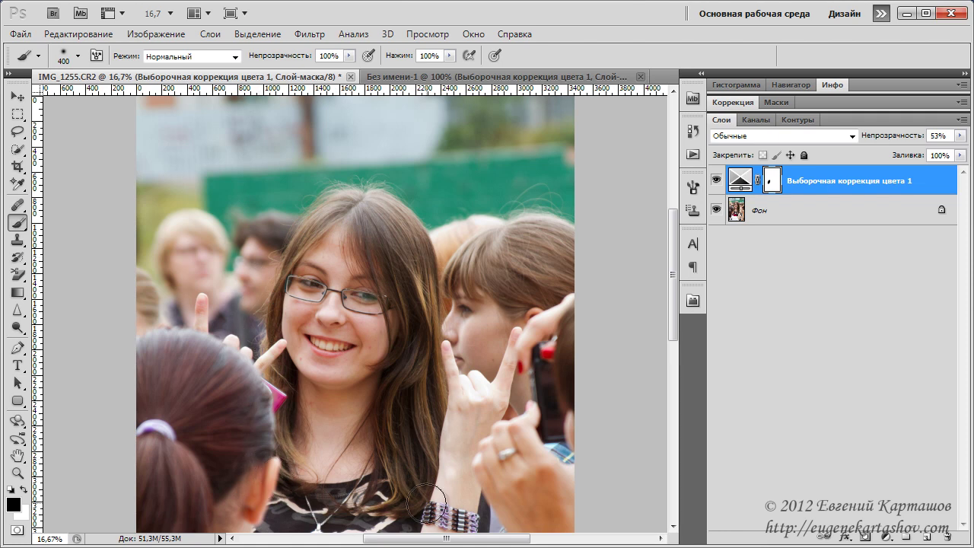
left_click_drag(305, 517, 408, 434)
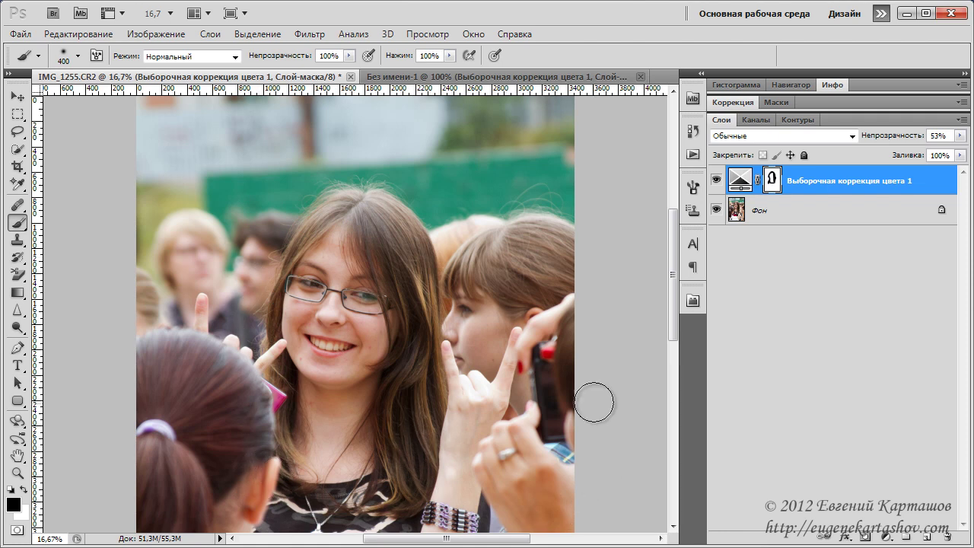
left_click_drag(380, 469, 350, 506)
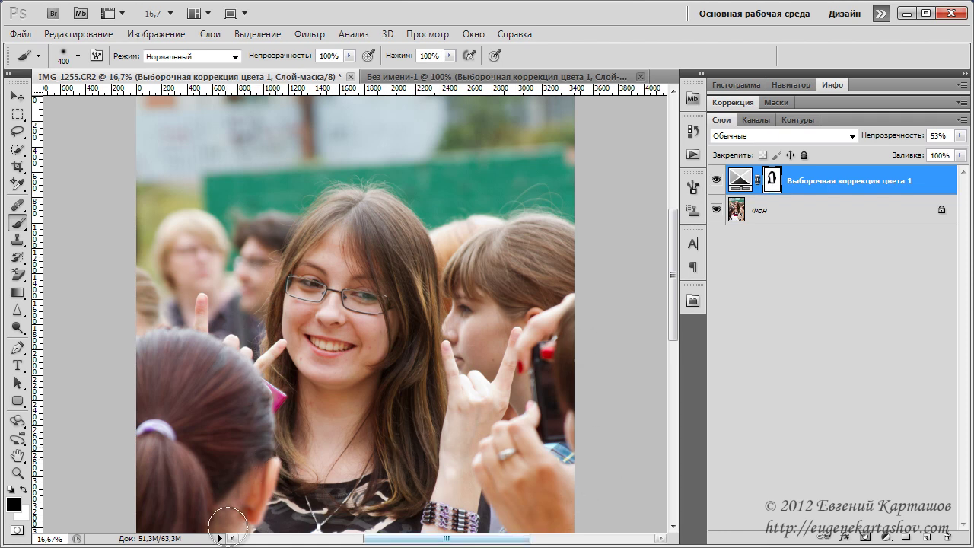
left_click(716, 180)
left_click(716, 181)
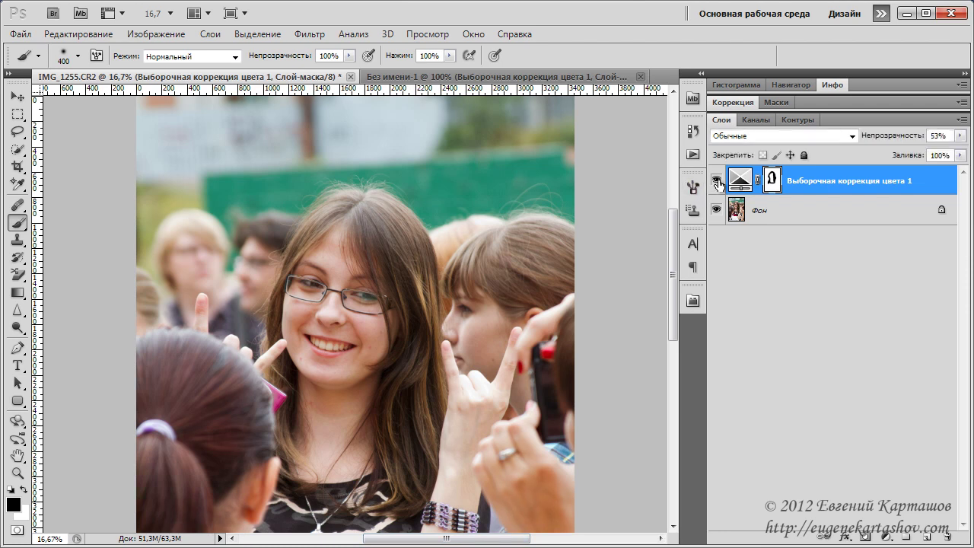